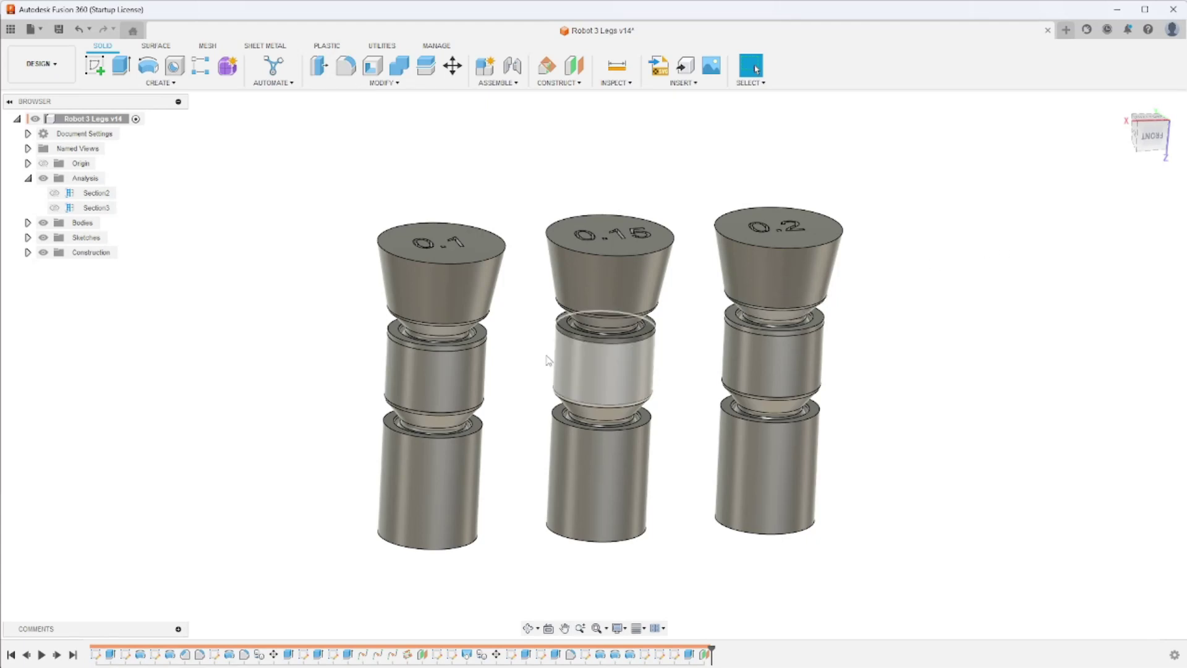
Turn on Section3 to cut the three legs lengthwise and view them from the front
left_click(54, 208)
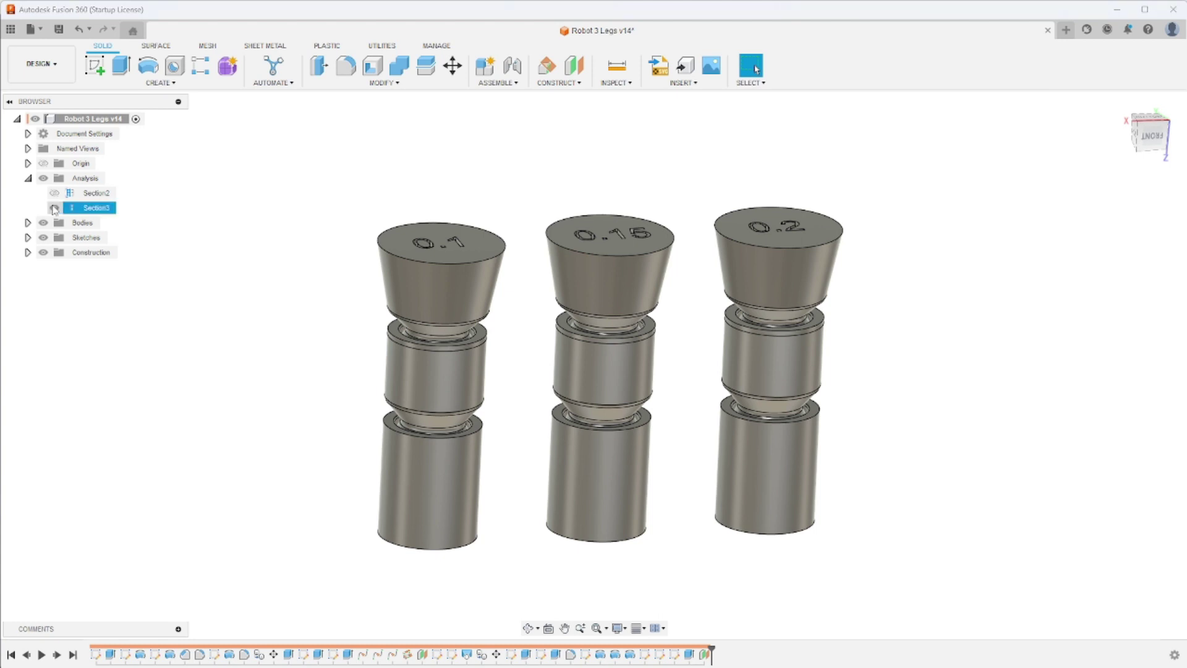
left_click(1160, 137)
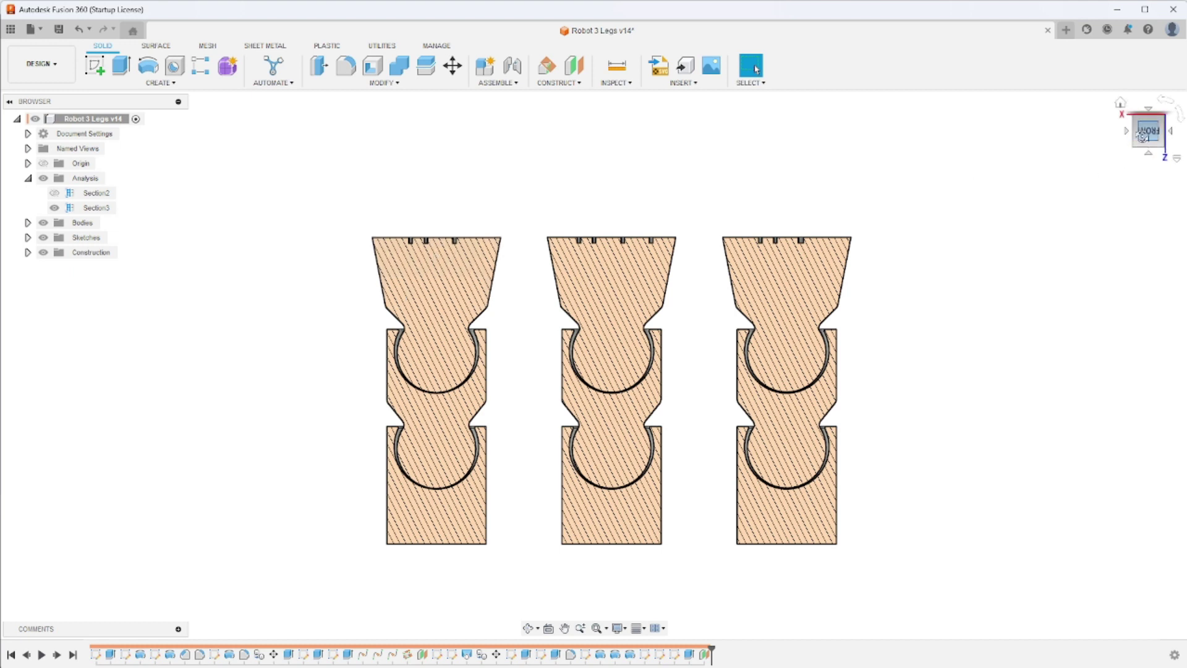
Swap to the Section2 horizontal cut and zoom in on the ring gaps around the upper balls
mouse_move(1165, 145)
left_mouse_down()
mouse_move(1173, 152)
mouse_move(843, 185)
left_mouse_up()
left_click(55, 193)
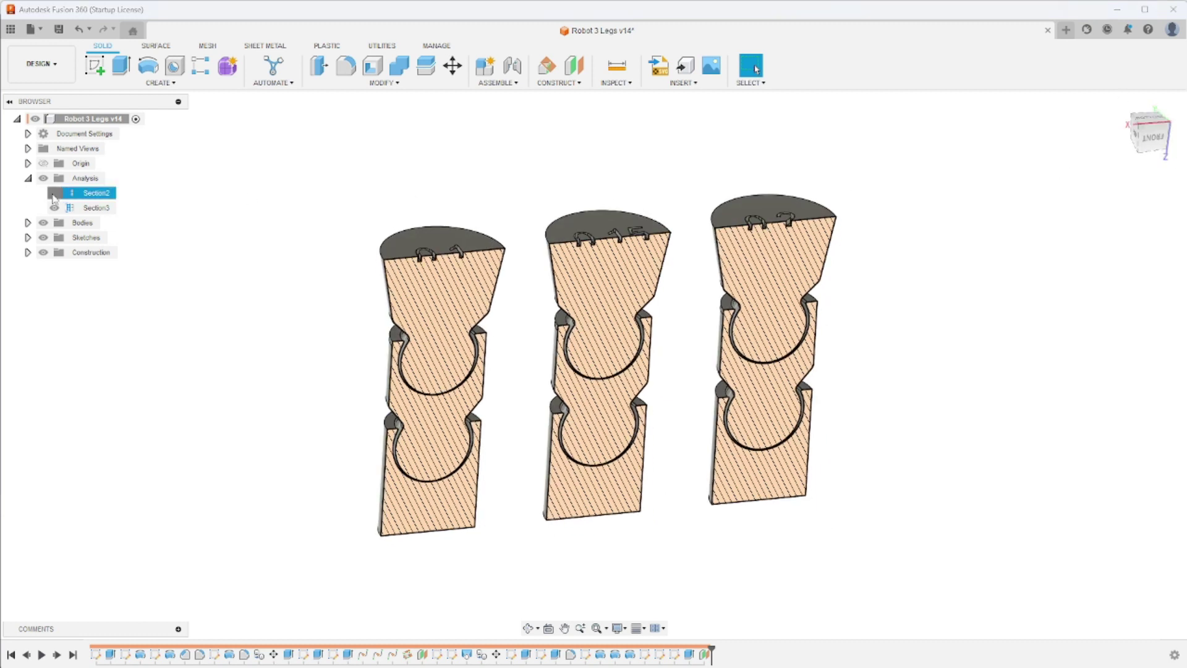
scroll(443, 368, "up", 3)
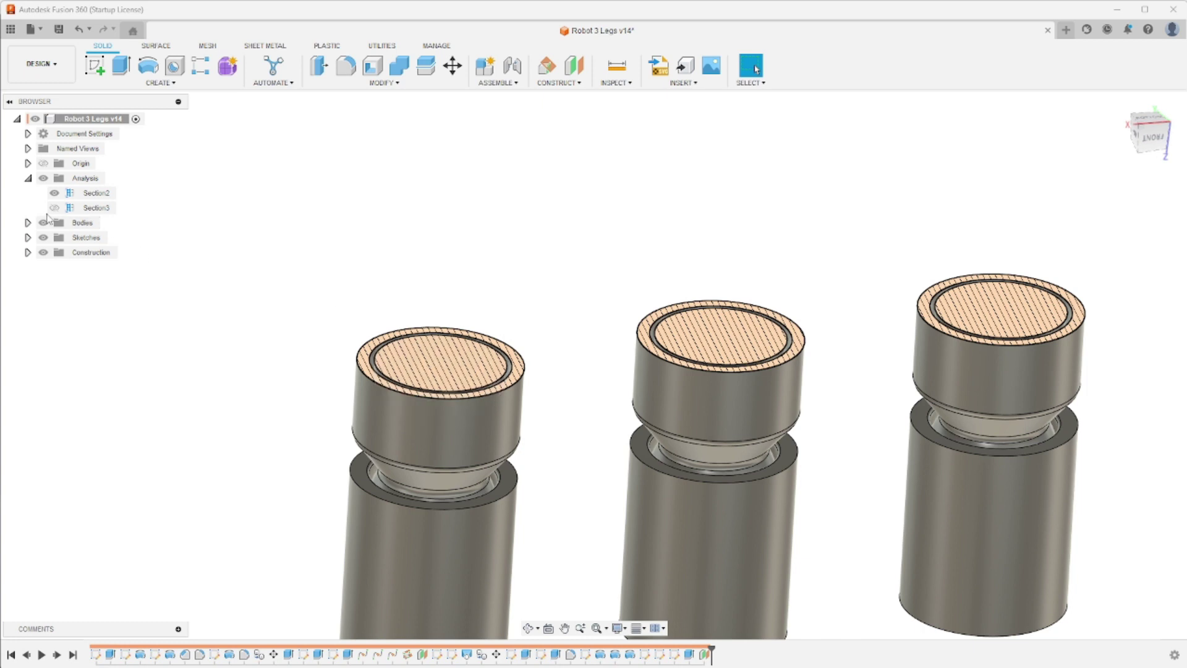
Switch back to the Section3 lengthwise cut, zoom in from the front, then orbit to an elevated angle
left_click(54, 208)
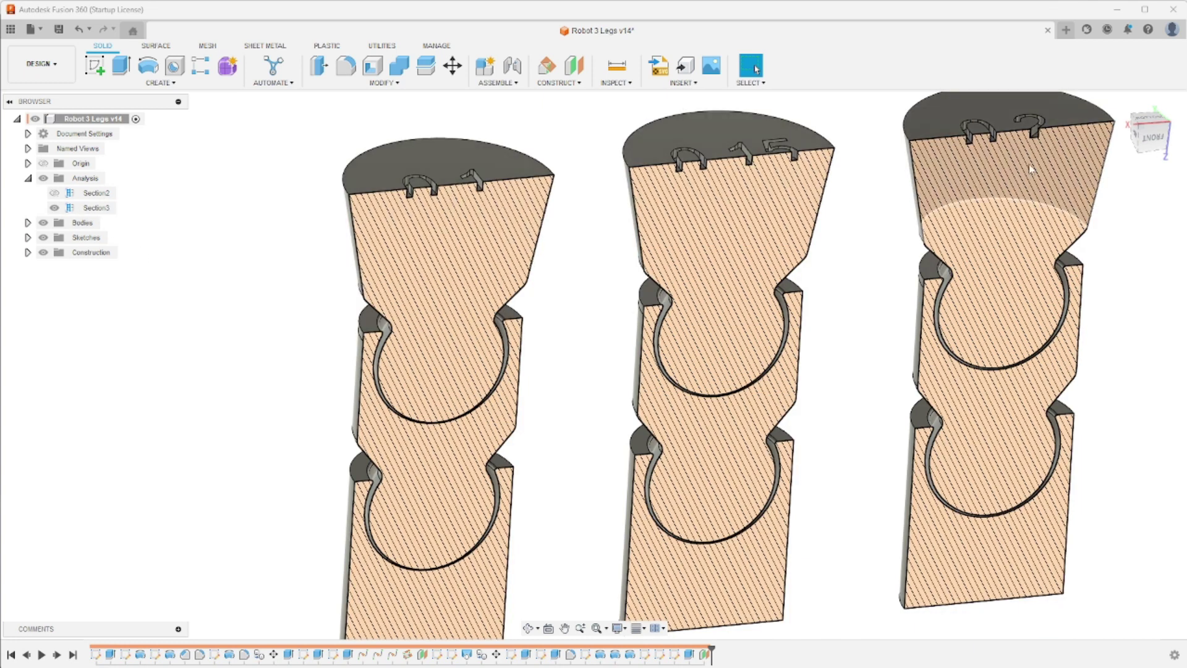
left_click(1152, 136)
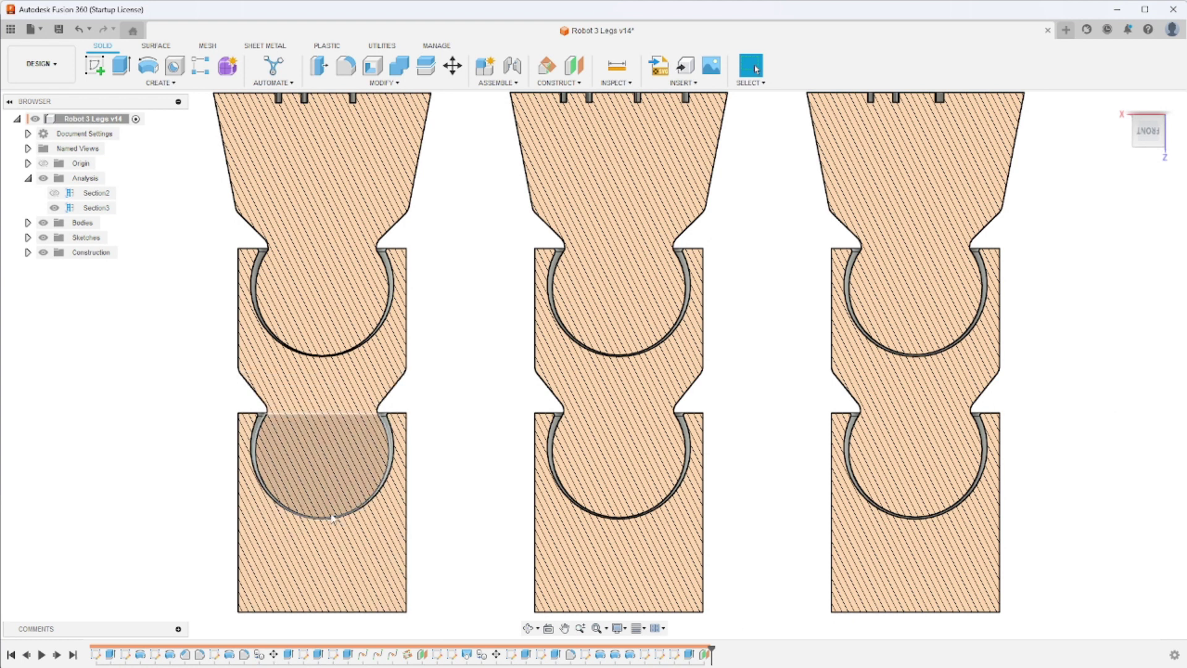
scroll(406, 403, "up", 1)
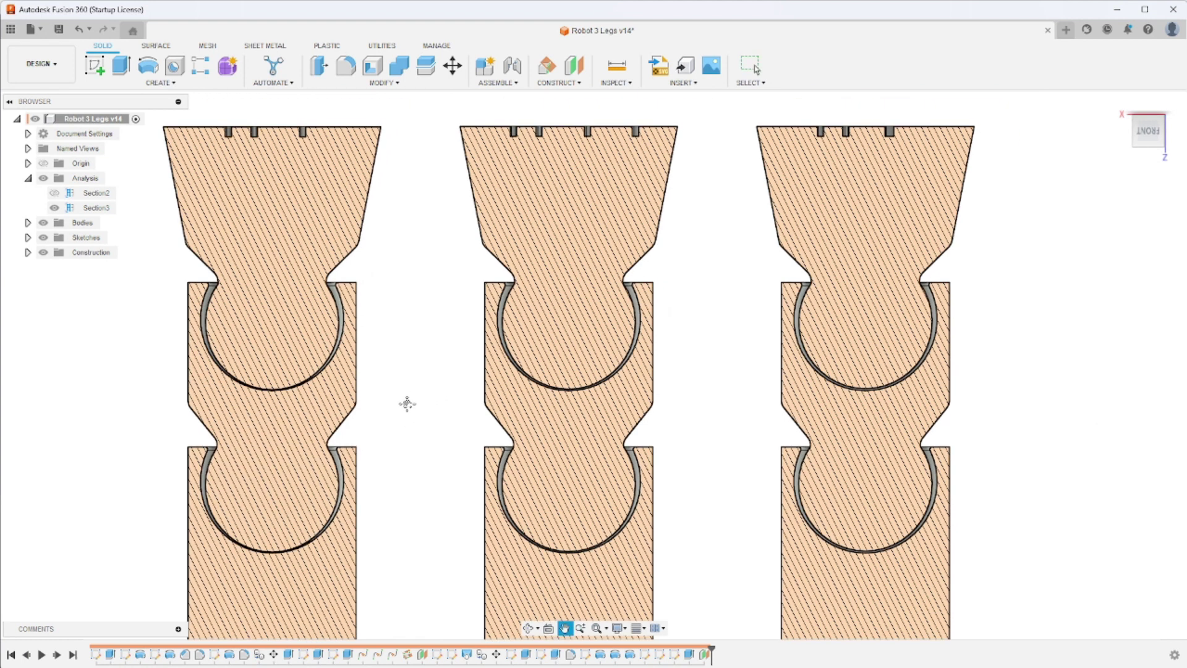
scroll(569, 362, "up", 2)
scroll(570, 362, "down", 1)
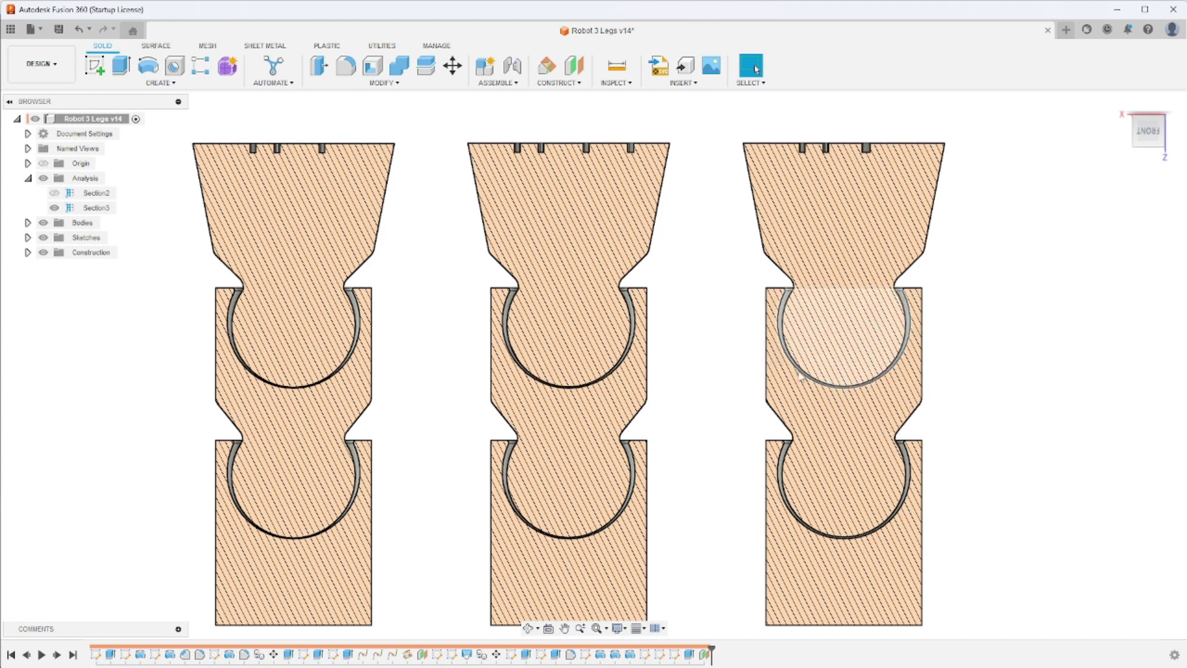
scroll(714, 371, "up", 1)
scroll(714, 371, "down", 2)
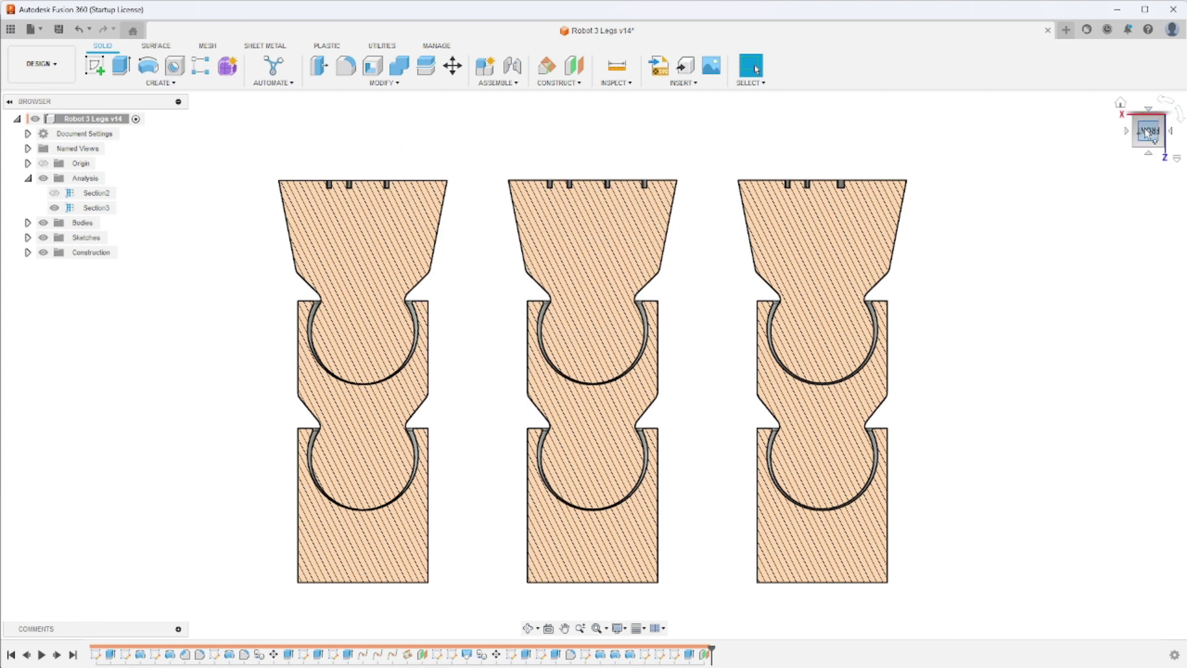
middle_click_drag(1002, 155, 827, 201, "shift")
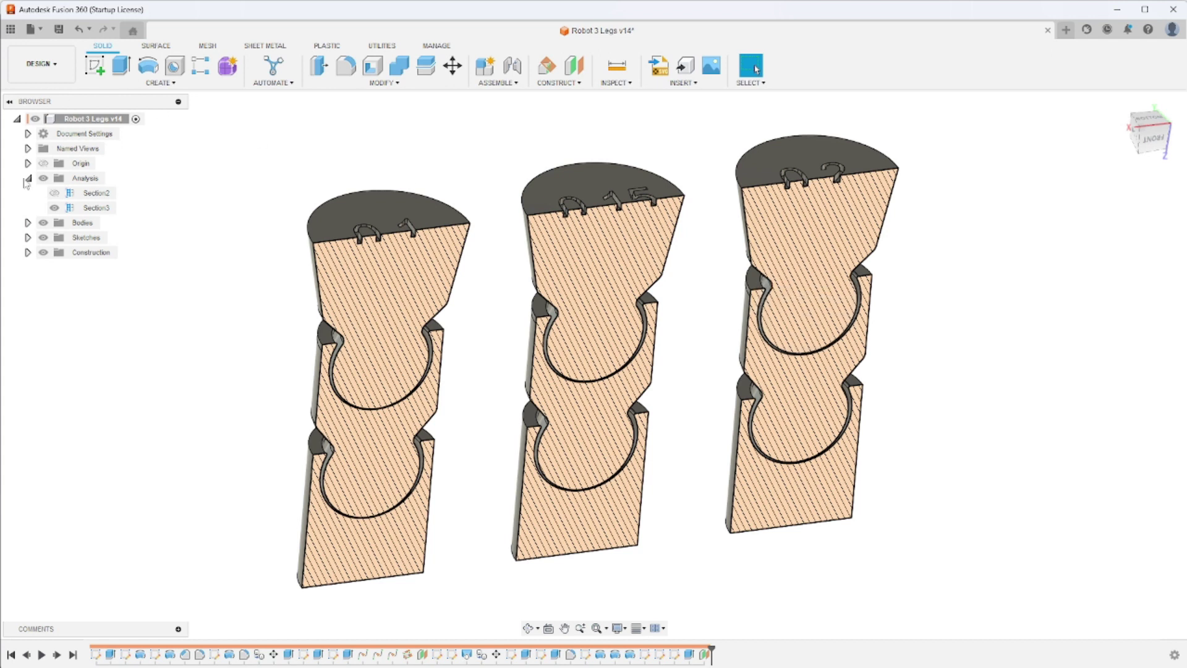
left_click(55, 208)
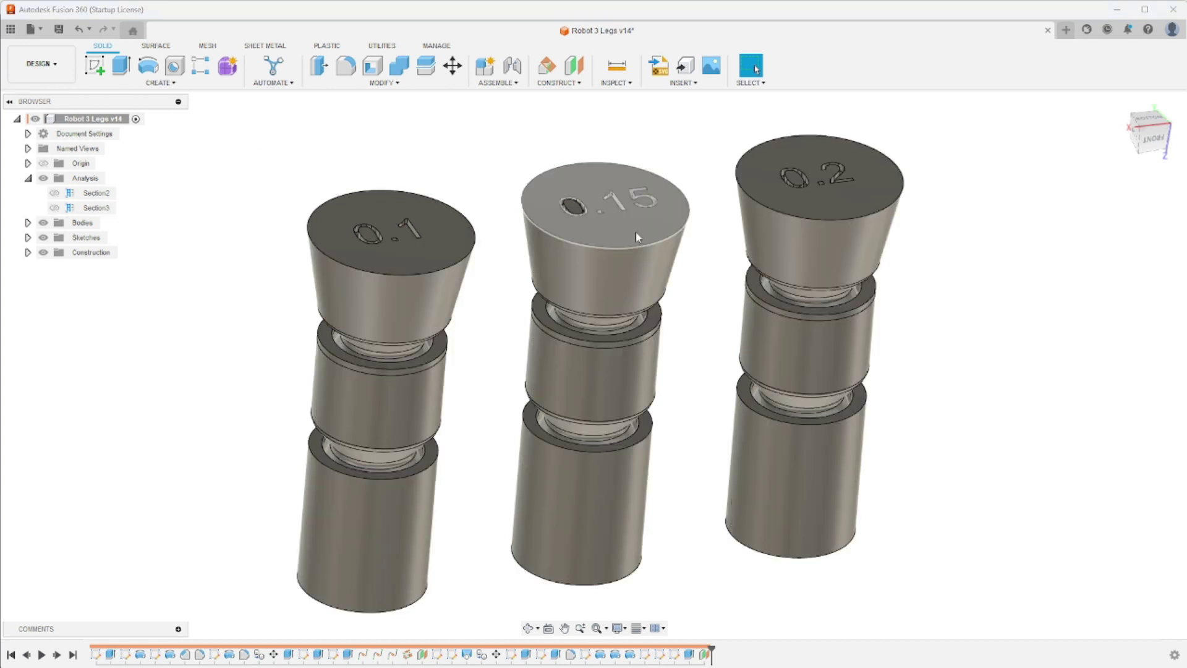
middle_click_drag(643, 235, 984, 347, "shift")
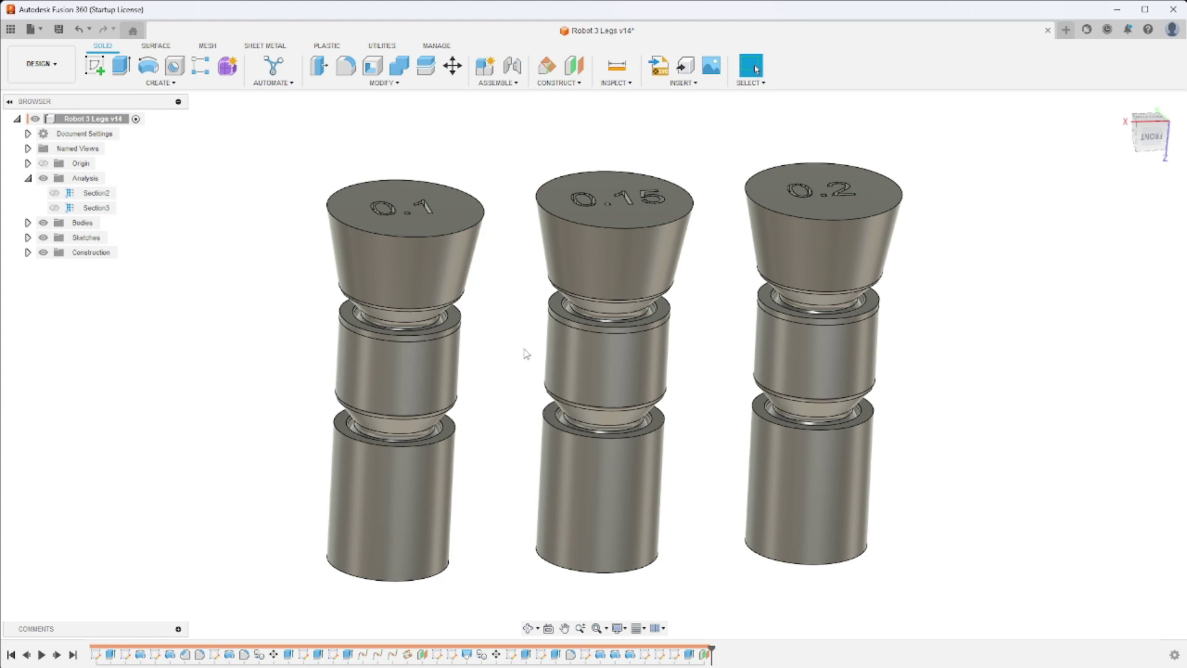
left_click(54, 208)
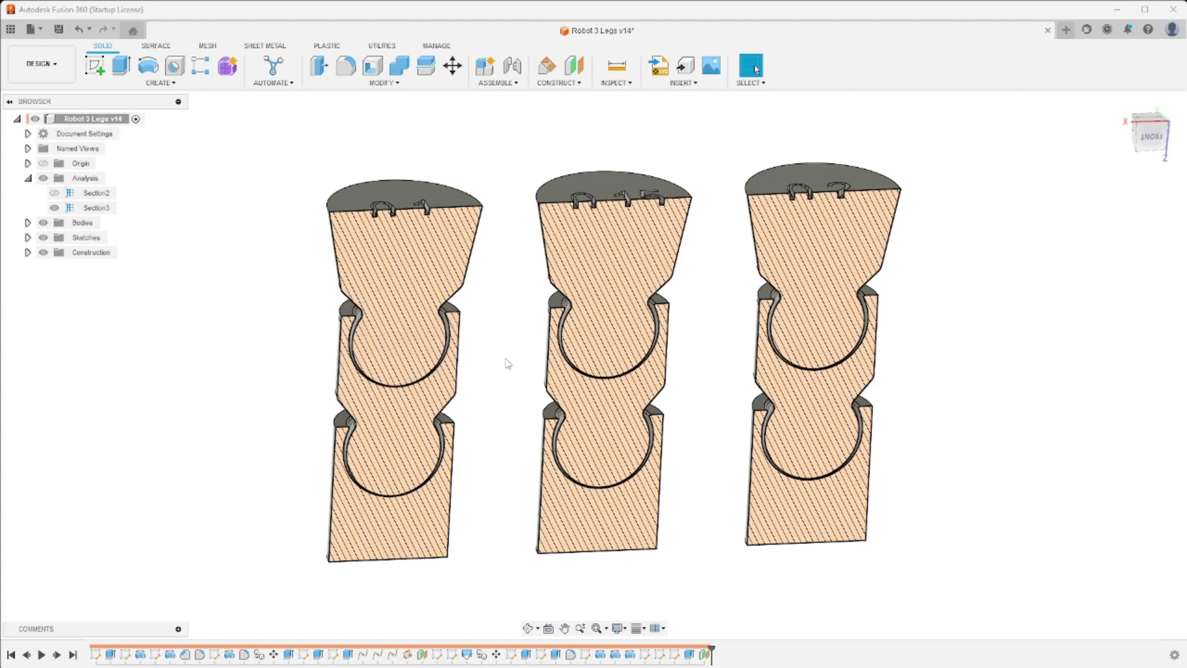
Toggle the Section3 cut's visibility in the Browser
left_click(54, 208)
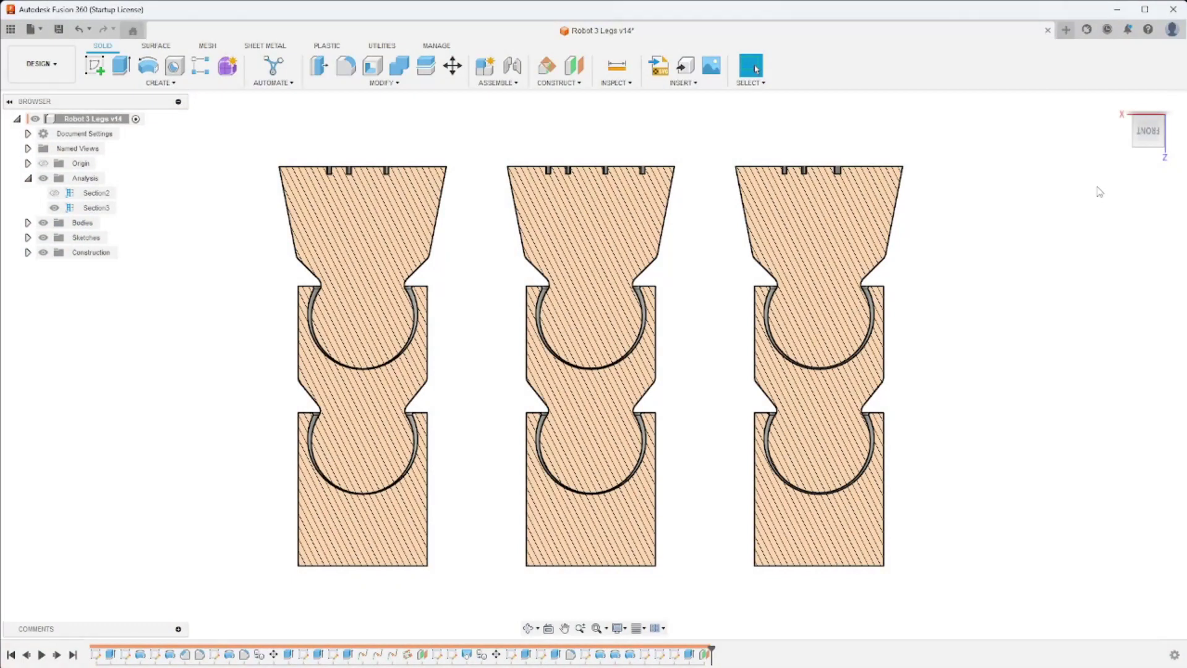
Return to the front view and zoom in on the middle leg's upper ball-socket clearance gap
mouse_move(1149, 141)
left_mouse_down()
mouse_move(1140, 119)
mouse_move(1157, 136)
left_mouse_up()
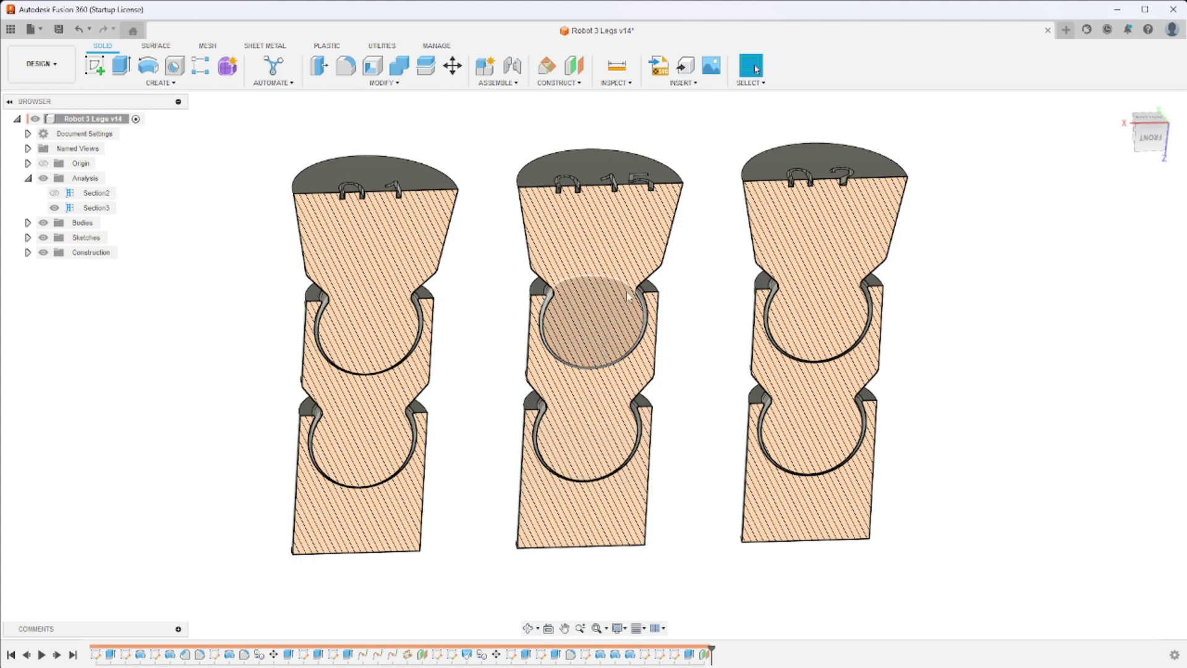
left_click_drag(1153, 145, 1144, 135)
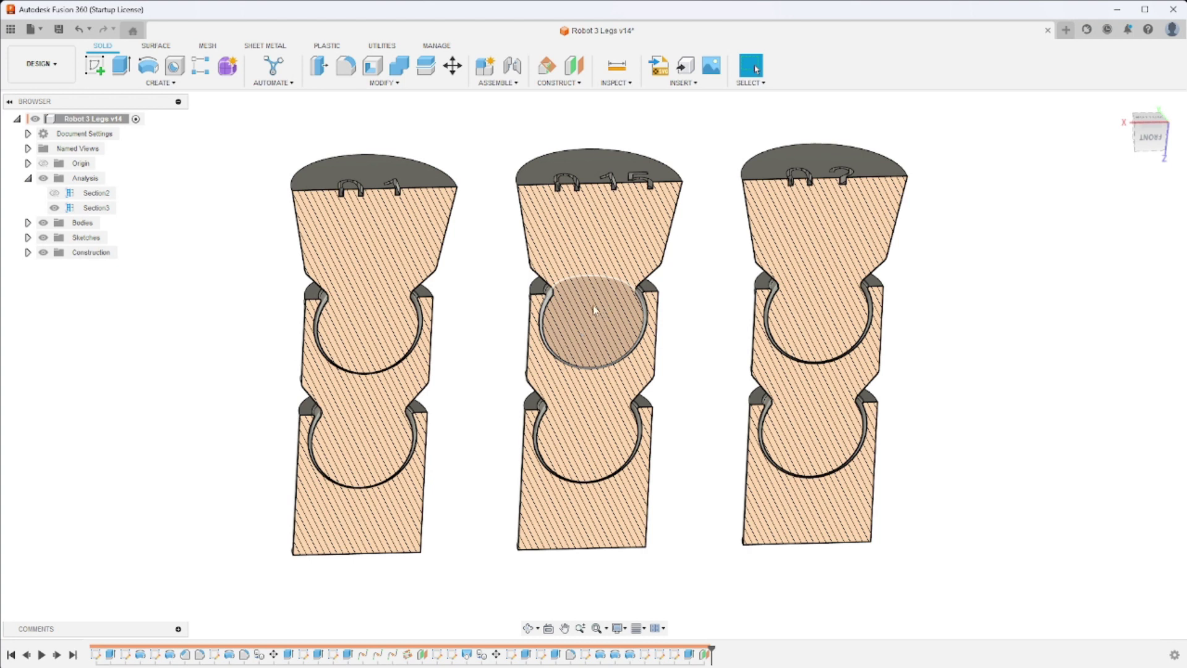
left_click(1144, 143)
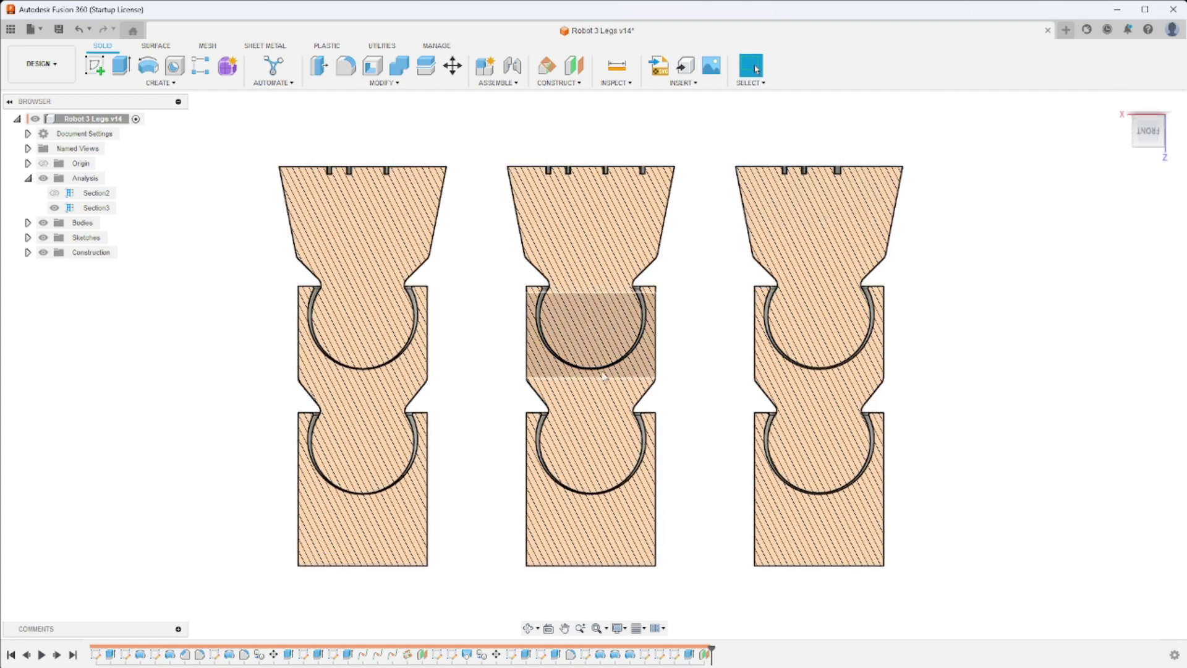
scroll(605, 376, "up", 5)
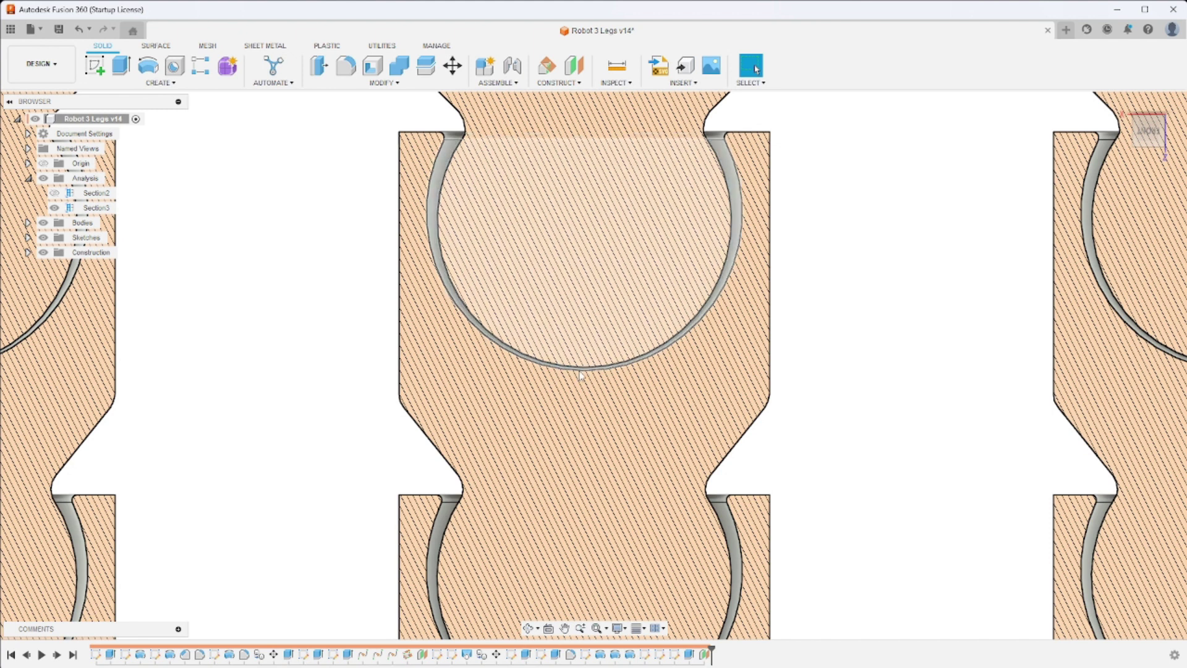
scroll(582, 374, "up", 4)
scroll(587, 375, "up", 1)
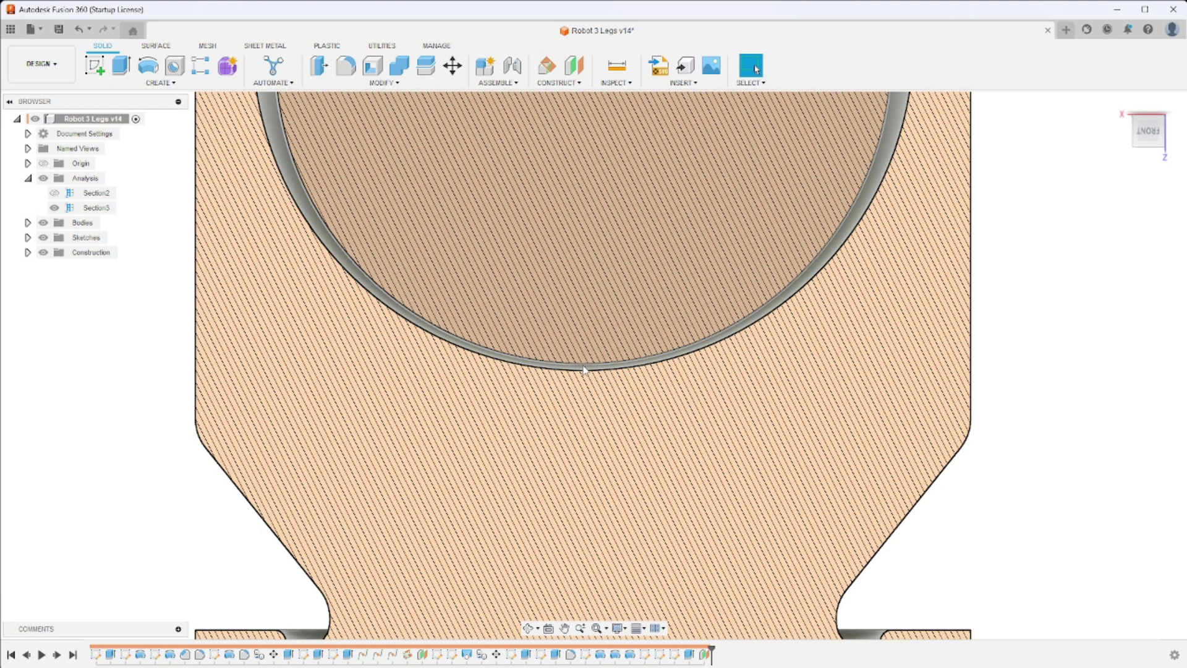
scroll(587, 375, "down", 3)
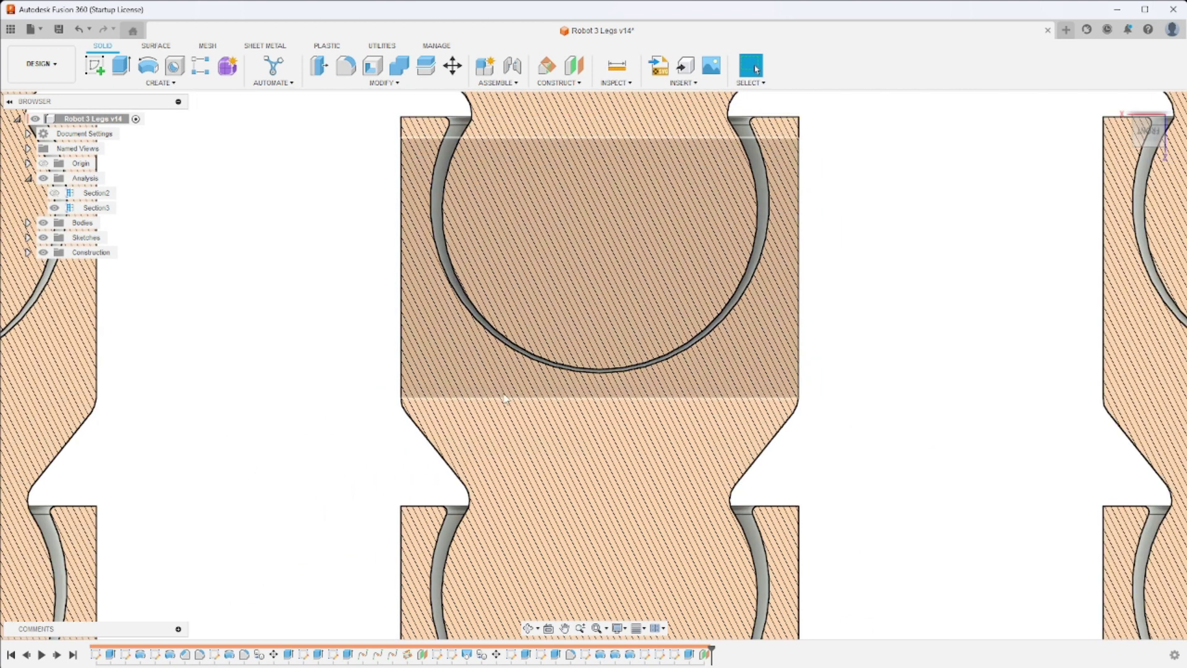
Zoom in on the left leg's ball gap, then zoom out and pan to center all three legs
scroll(534, 398, "down", 5)
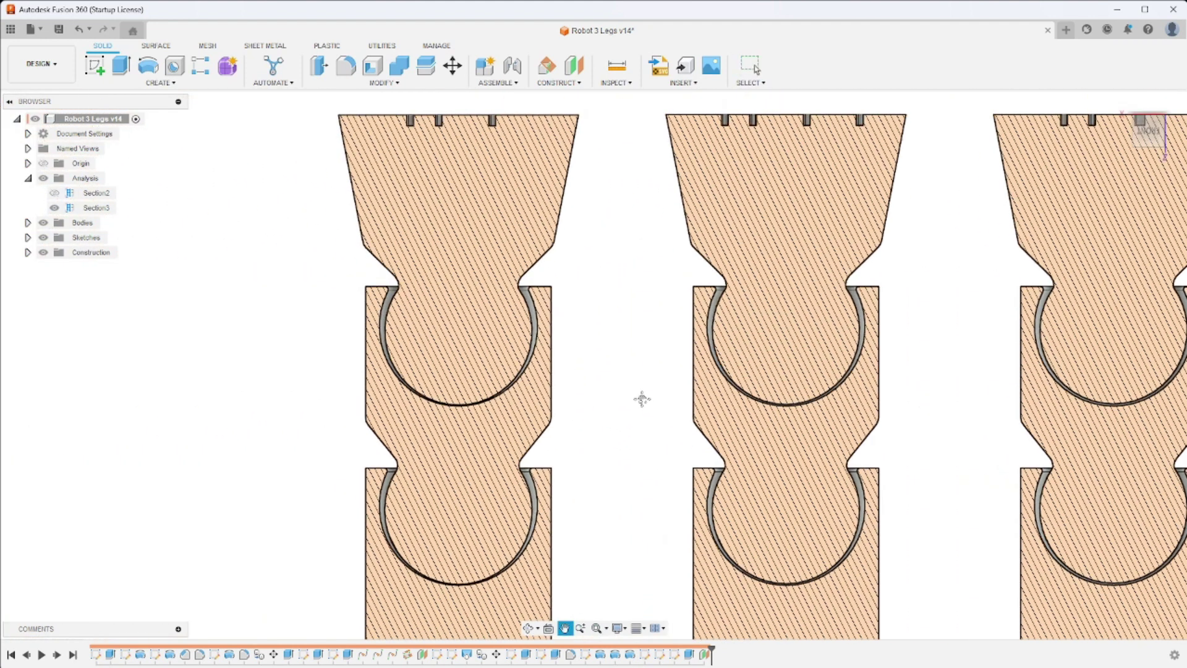
scroll(455, 408, "up", 5)
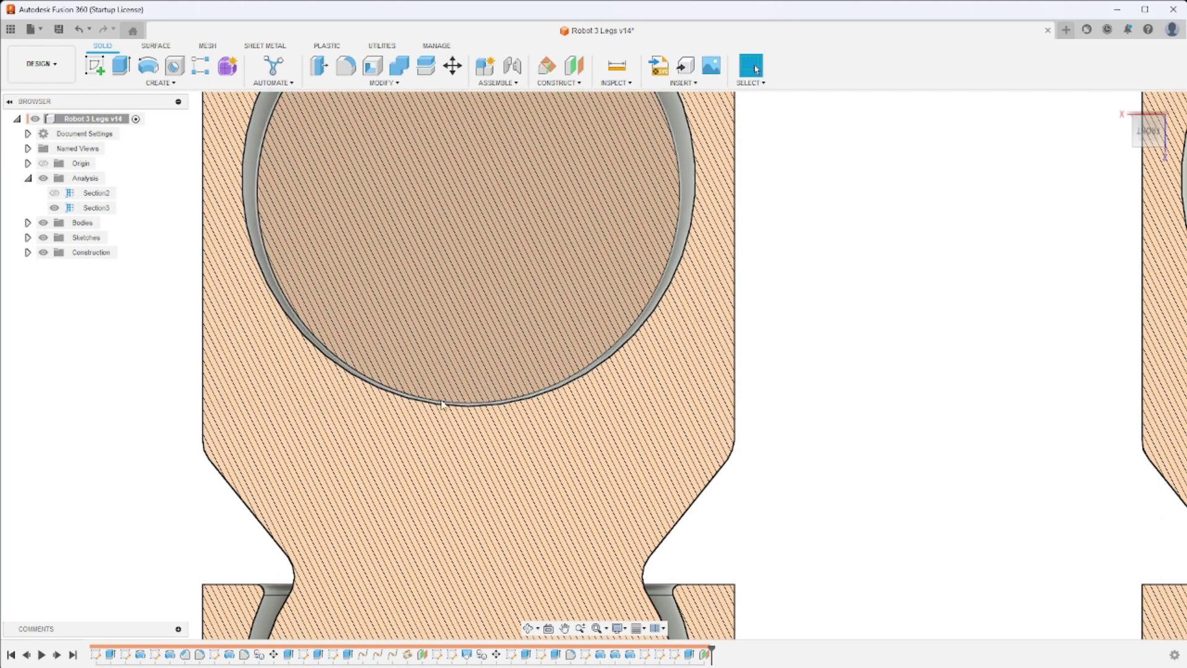
scroll(623, 334, "down", 2)
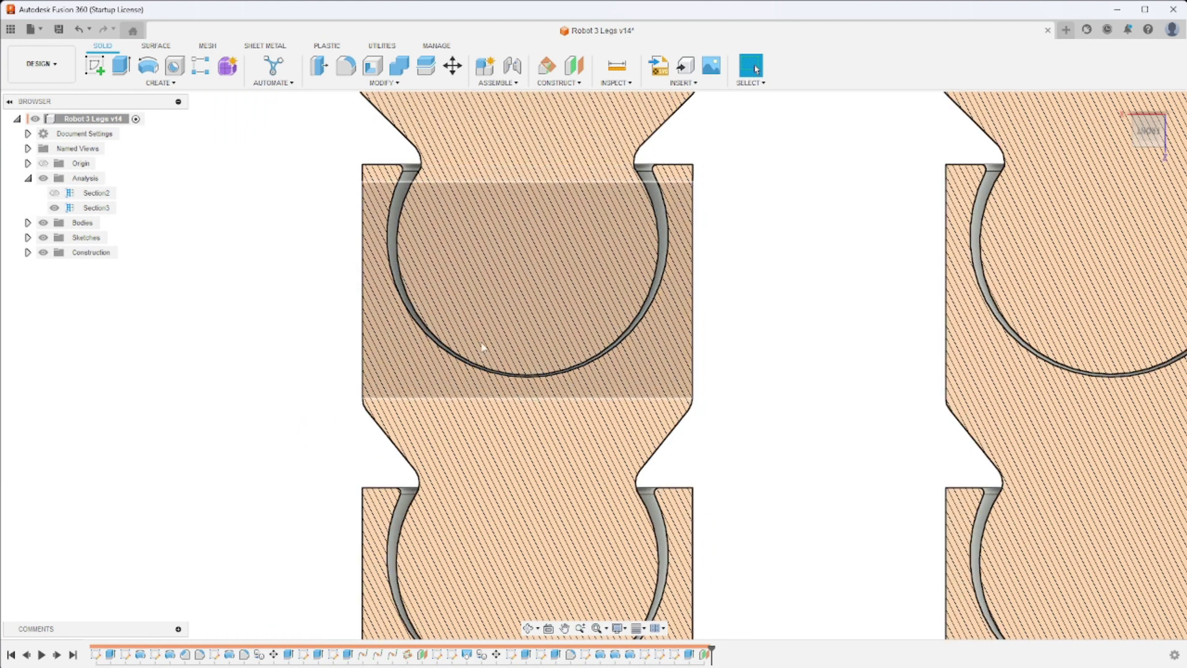
scroll(533, 342, "up", 2)
scroll(532, 342, "down", 6)
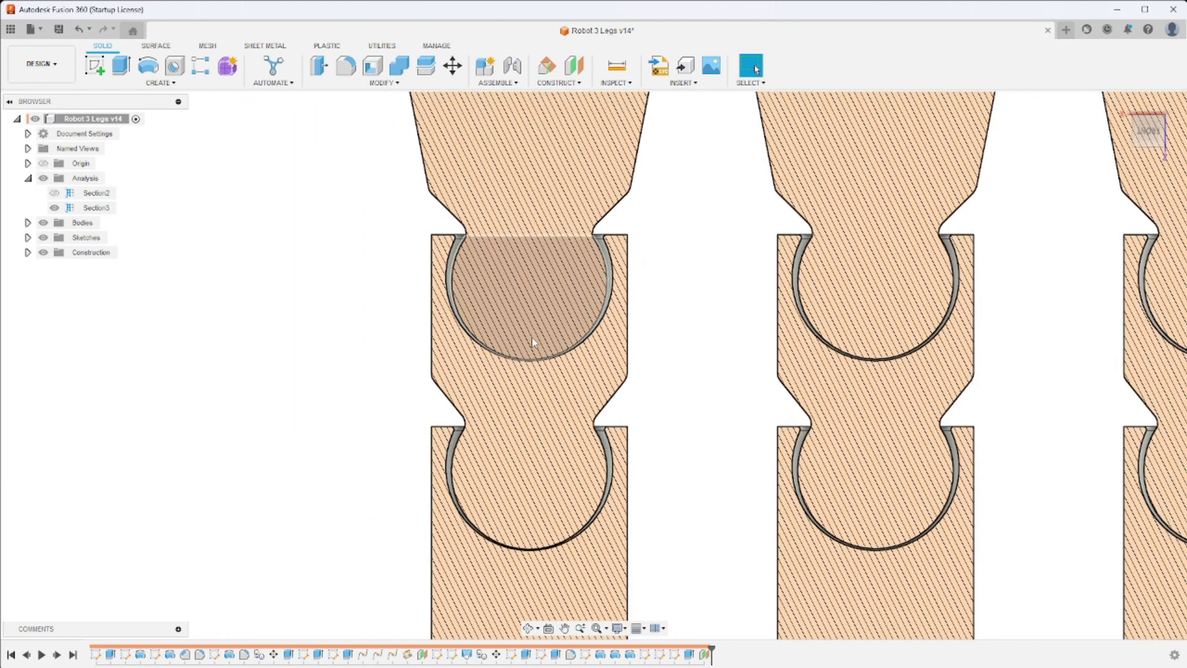
middle_click_drag(629, 328, 503, 340)
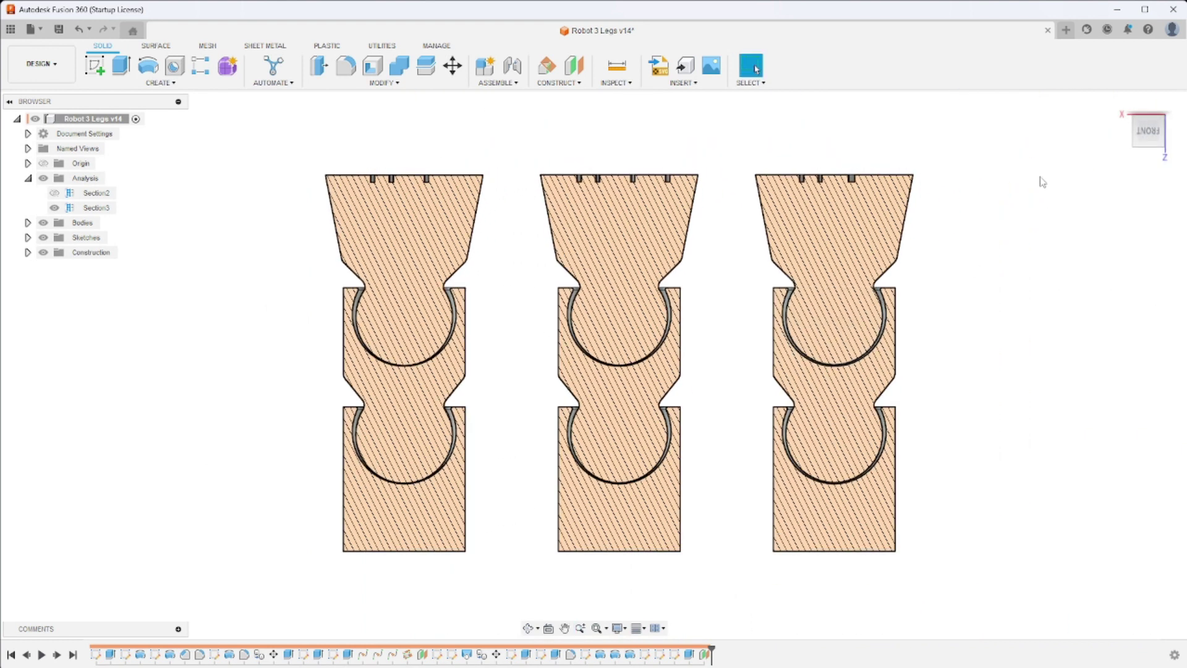
Hide Section3 so the 0.1, 0.15 and 0.2 legs show whole from a slightly tilted view
left_click_drag(1152, 137, 1131, 148)
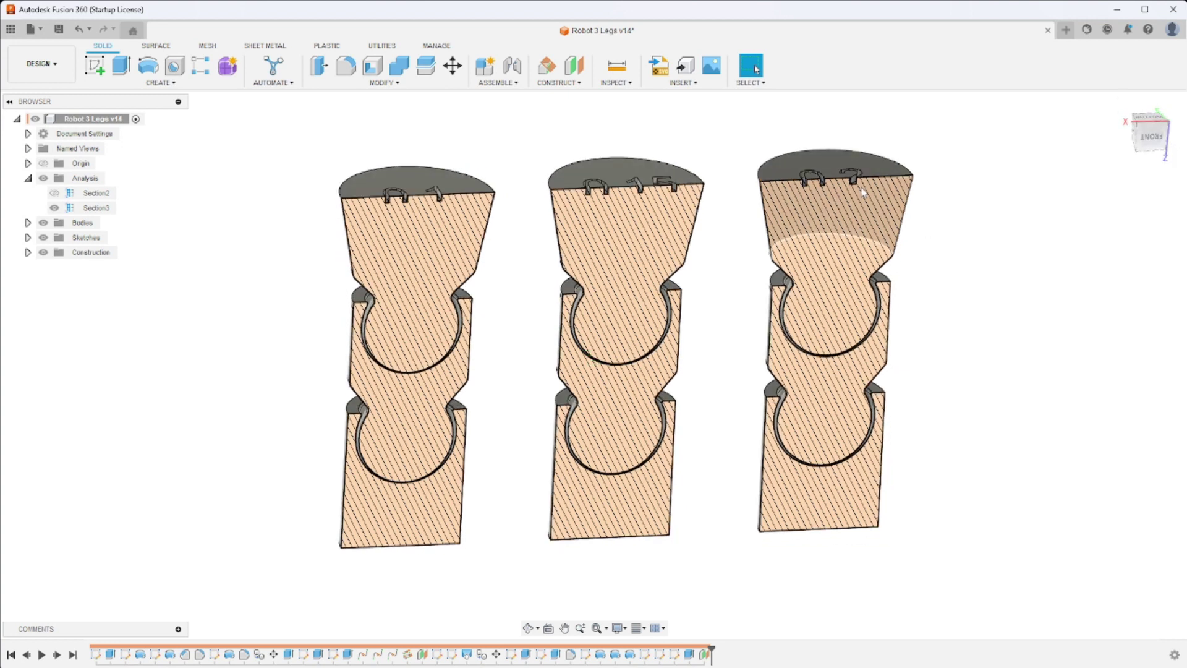
left_click(54, 209)
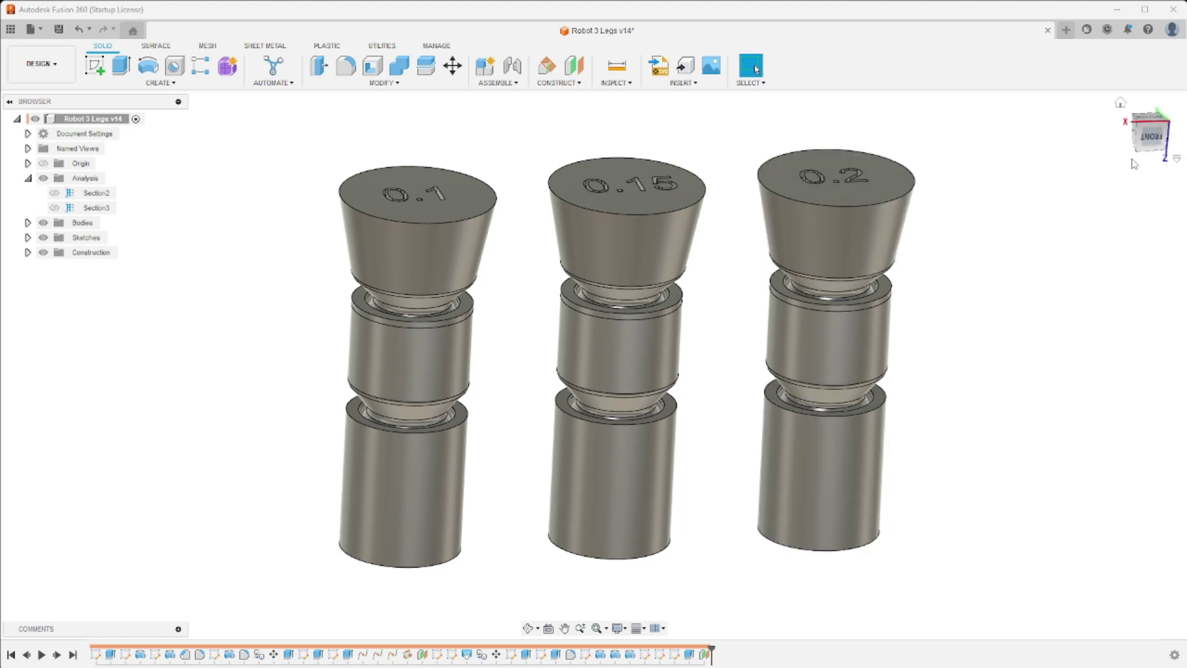
middle_click_drag(1018, 186, 1005, 205)
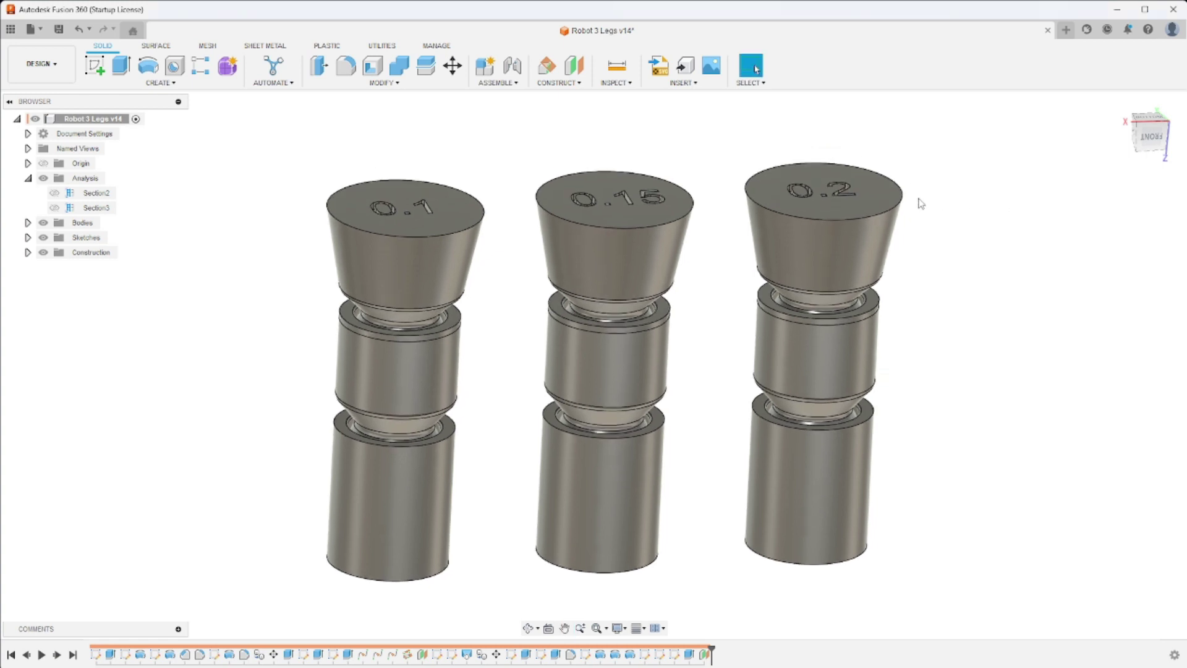